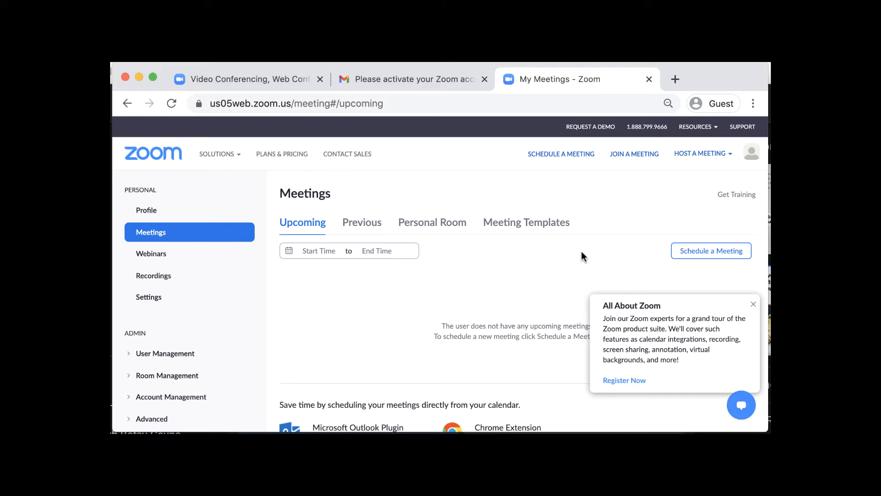
# Schedule a new meeting with the topic 'Chamber of Commerce Networking Event'
pyautogui.click(701, 255)
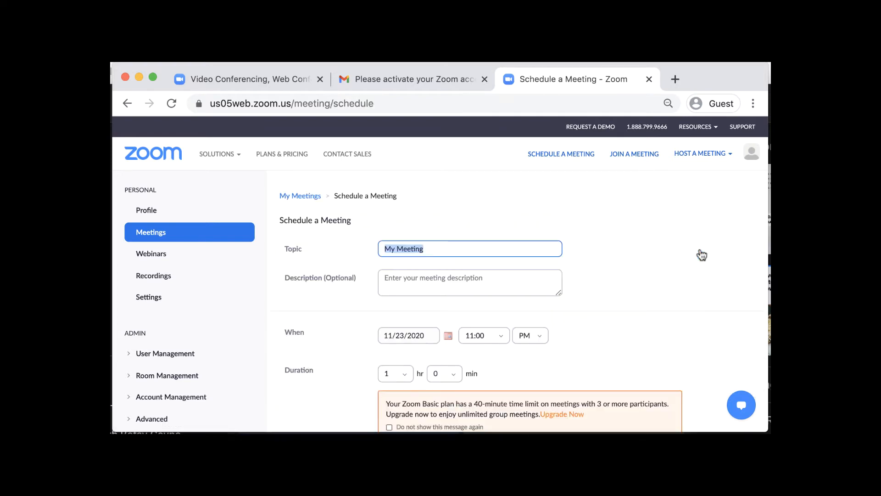
pyautogui.scroll(-1, 597, 252)
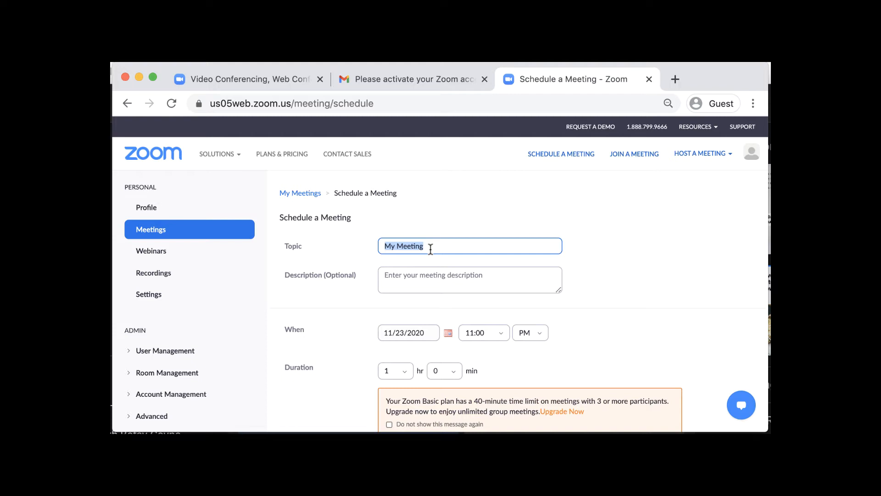
pyautogui.write('Chamber of Commerce Networking Event')
pyautogui.click(415, 275)
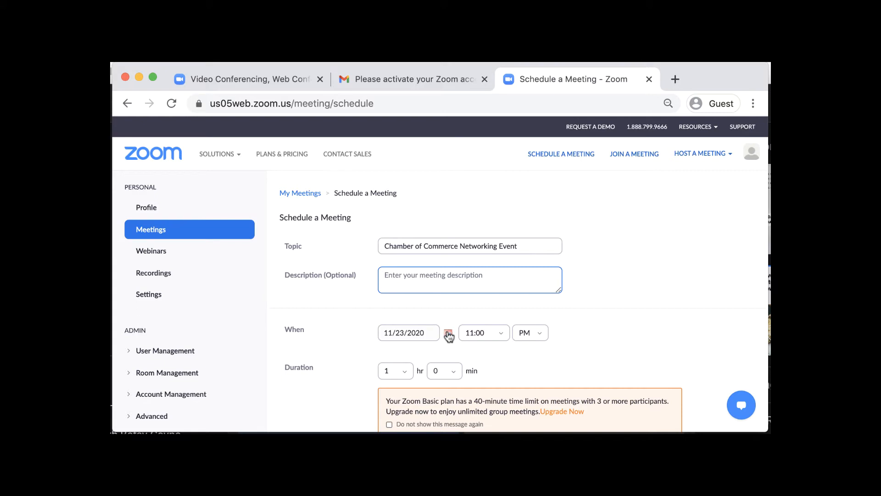
# Set the meeting start to November 28, 2020 at 10:00 AM
pyautogui.click(404, 337)
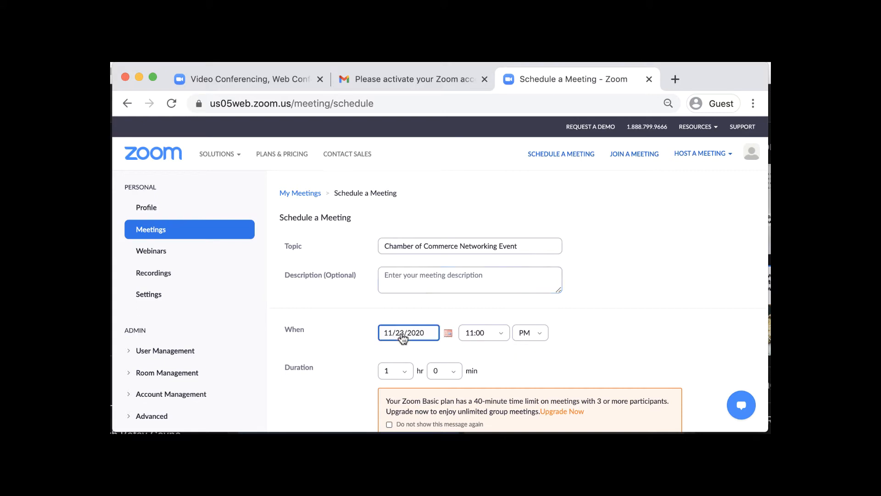
pyautogui.click(448, 333)
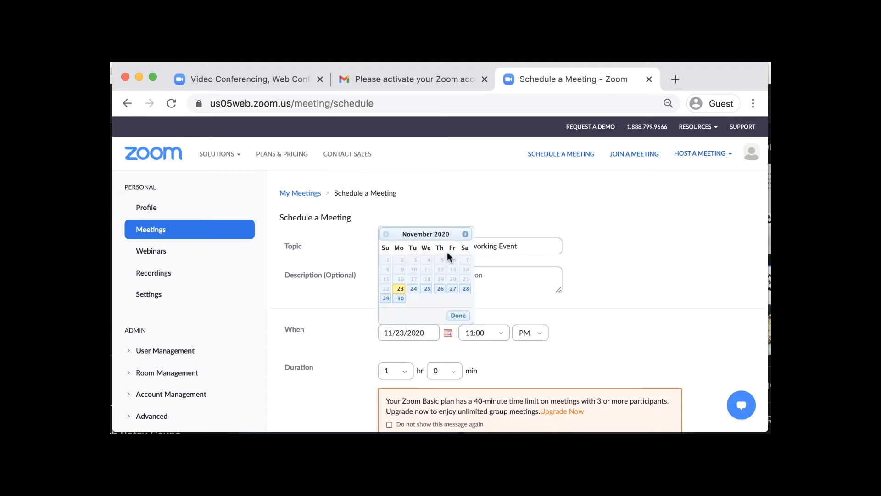
pyautogui.scroll(1, 408, 297)
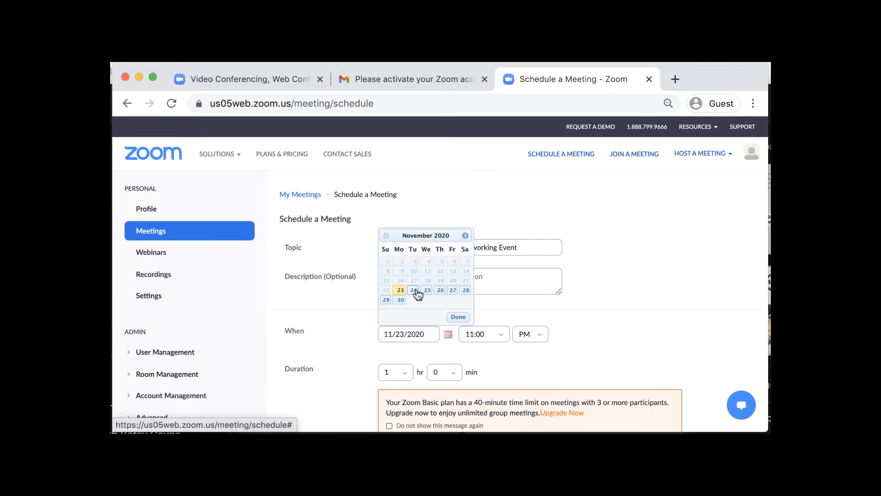
pyautogui.click(466, 290)
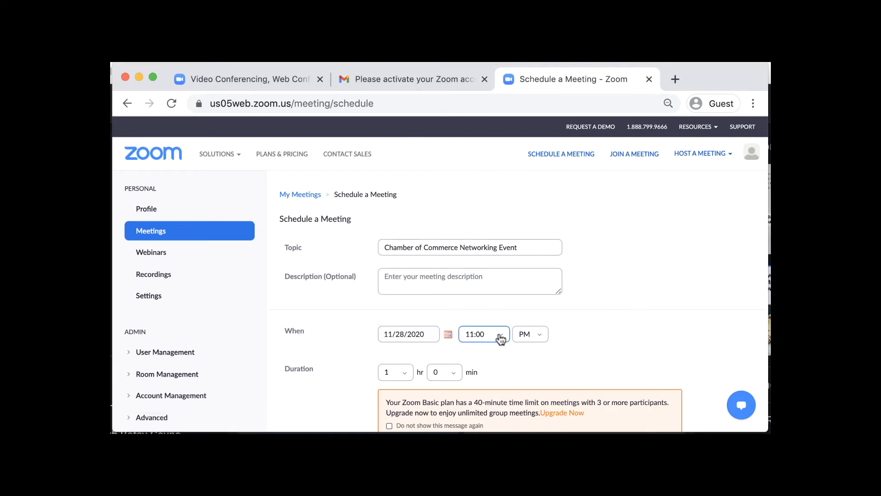
pyautogui.click(497, 336)
pyautogui.click(475, 258)
pyautogui.click(537, 330)
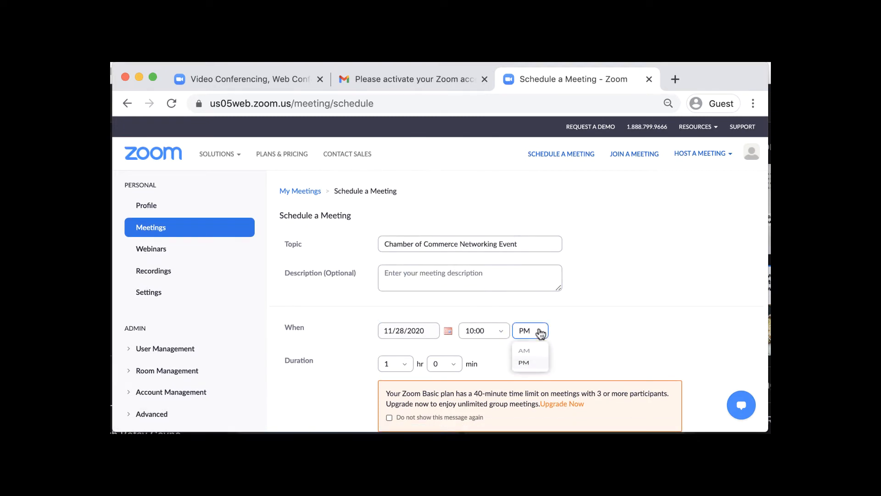
pyautogui.click(532, 354)
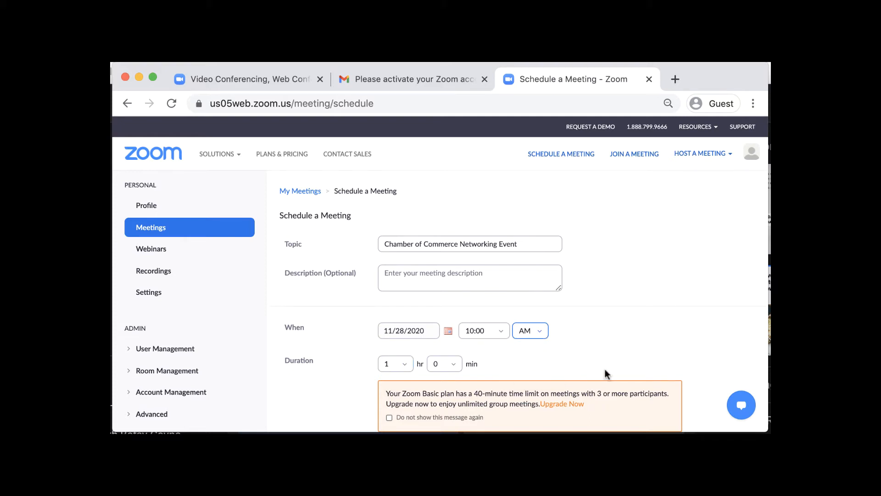
pyautogui.scroll(-3, 649, 340)
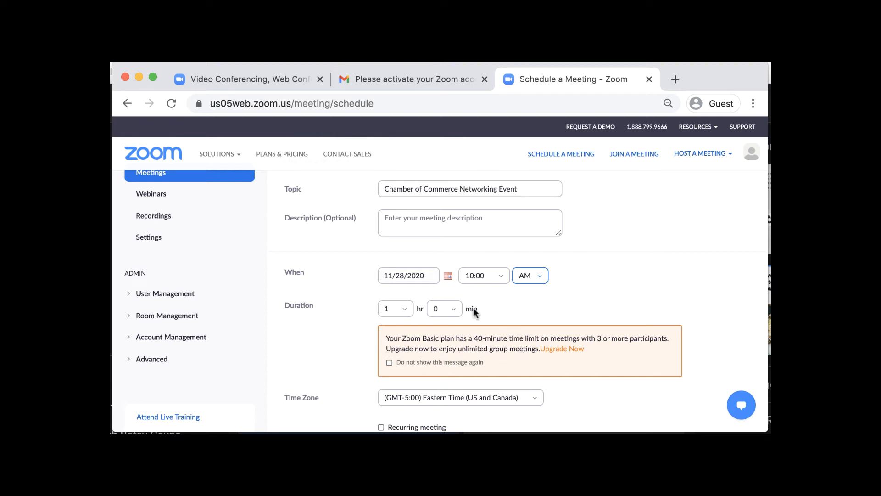
# Change the meeting duration to 0 hr 30 min
pyautogui.click(404, 309)
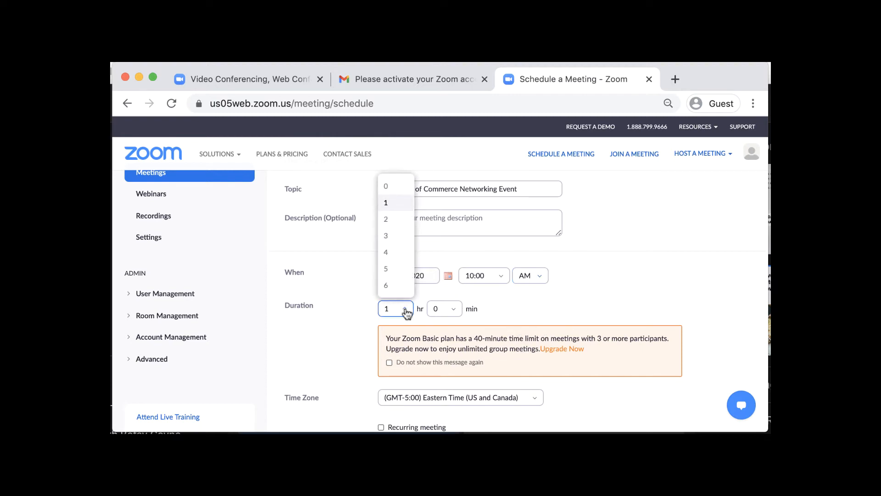
pyautogui.click(390, 187)
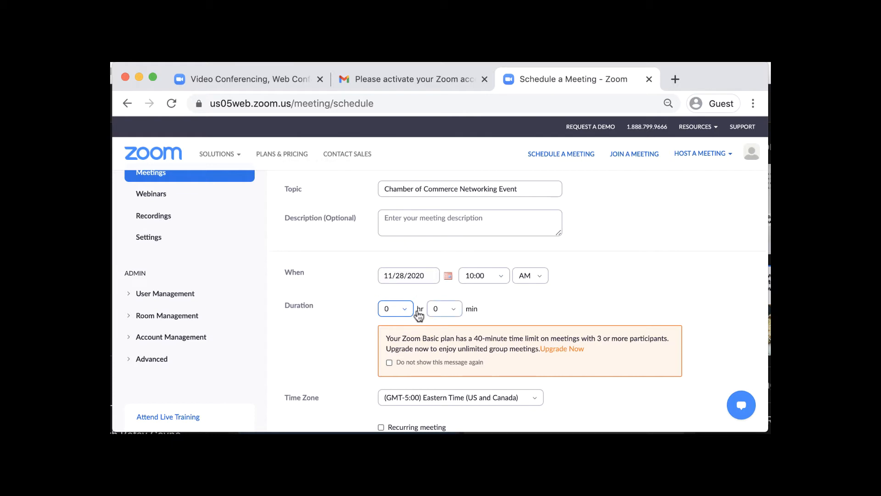
pyautogui.click(457, 308)
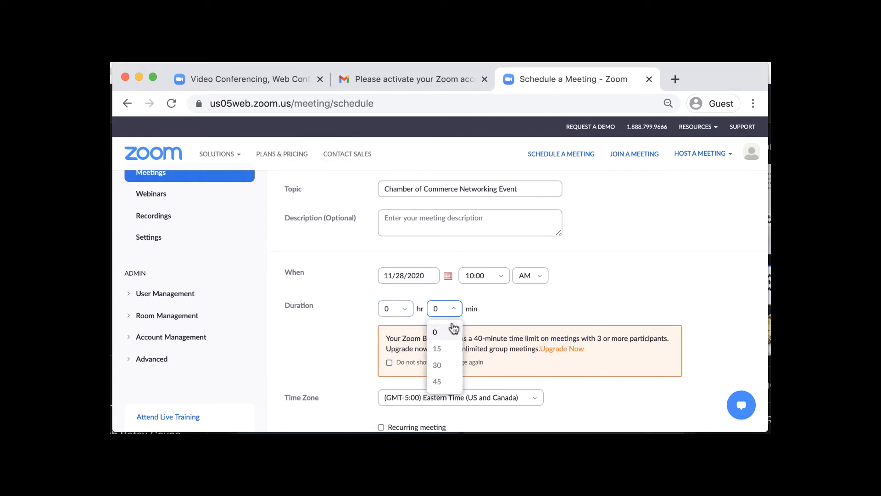
pyautogui.click(440, 382)
pyautogui.click(453, 309)
pyautogui.click(444, 364)
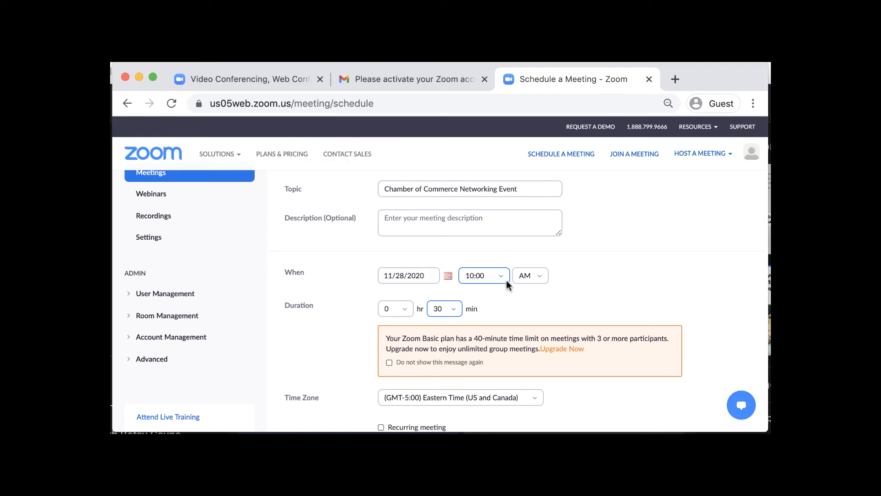
pyautogui.scroll(-2, 506, 280)
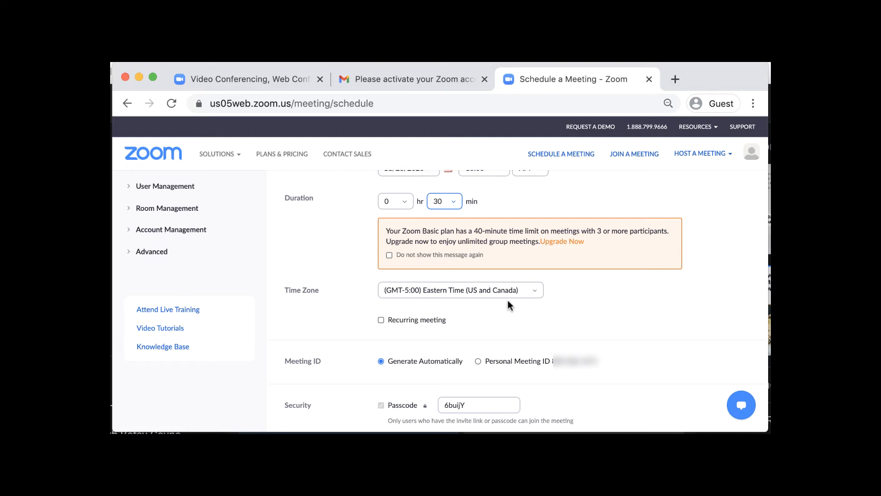
pyautogui.scroll(-2, 508, 304)
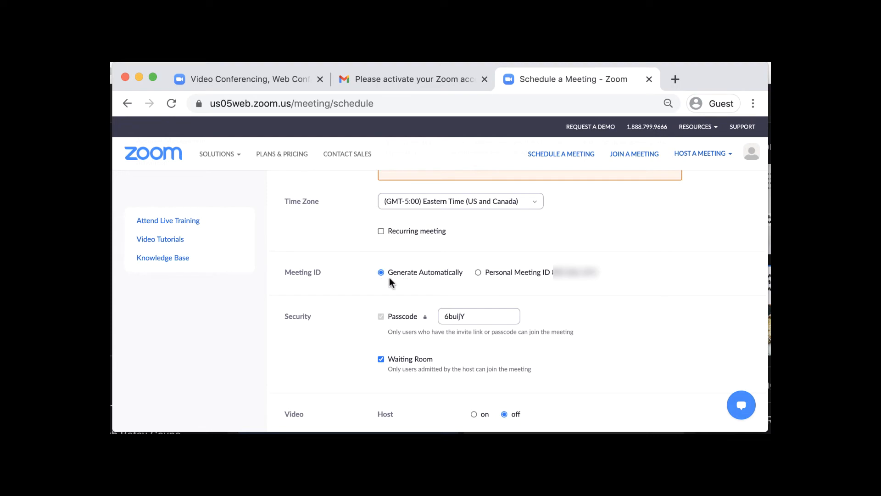
pyautogui.scroll(-1, 389, 277)
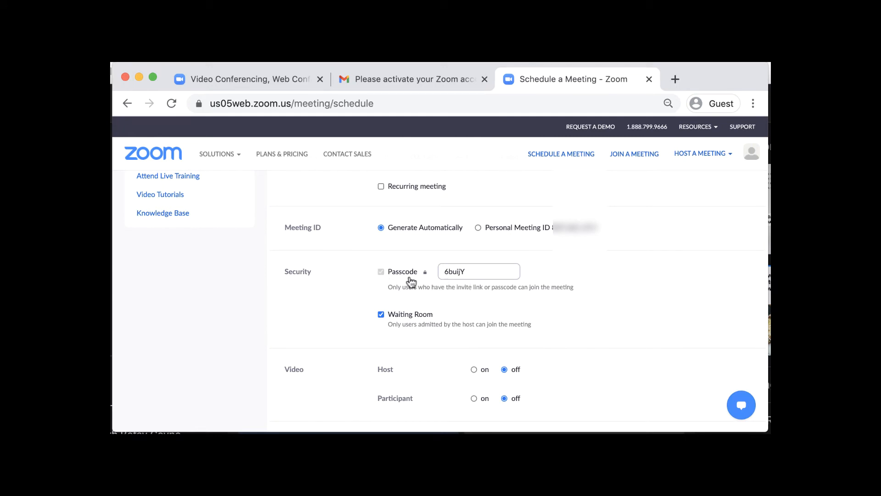
pyautogui.scroll(-1, 411, 282)
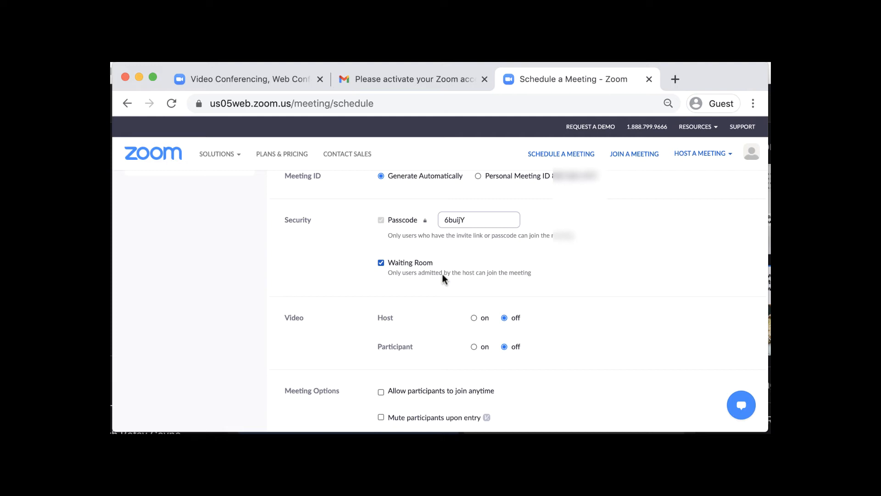
pyautogui.scroll(-3, 443, 276)
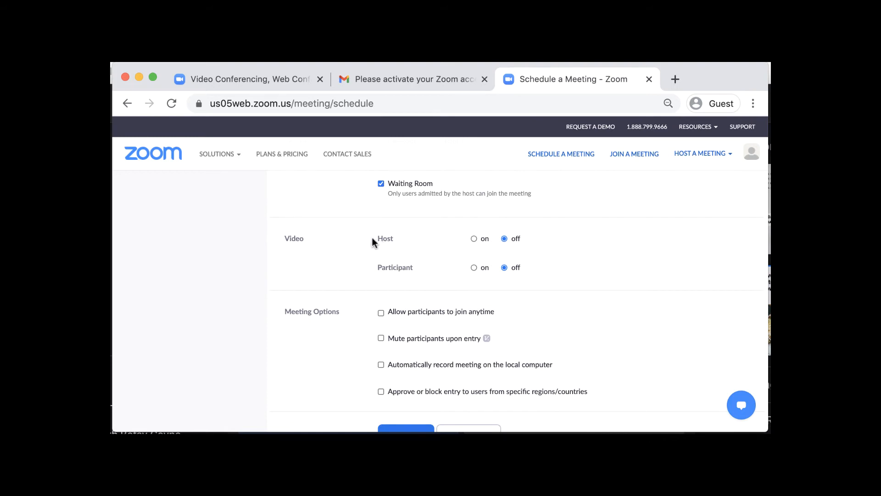
# Turn host and participant video on, then save the meeting
pyautogui.click(474, 238)
pyautogui.click(474, 267)
pyautogui.scroll(-2, 478, 272)
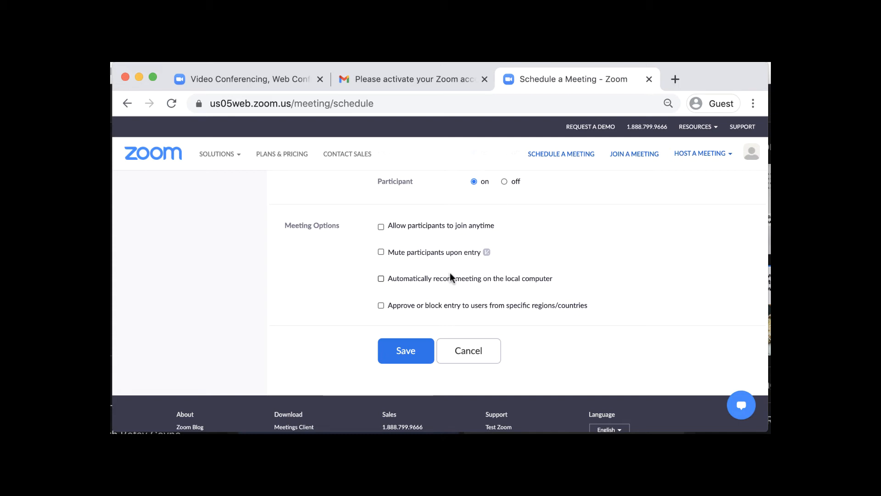
pyautogui.click(406, 352)
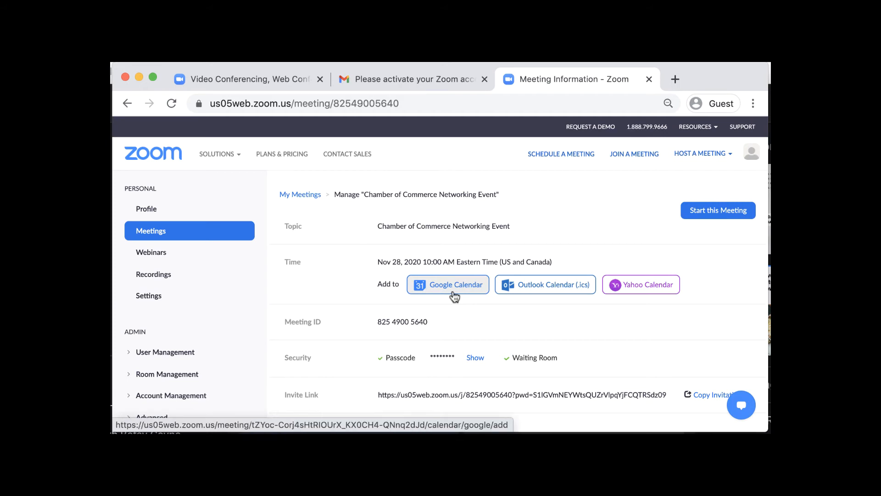
pyautogui.scroll(-2, 454, 296)
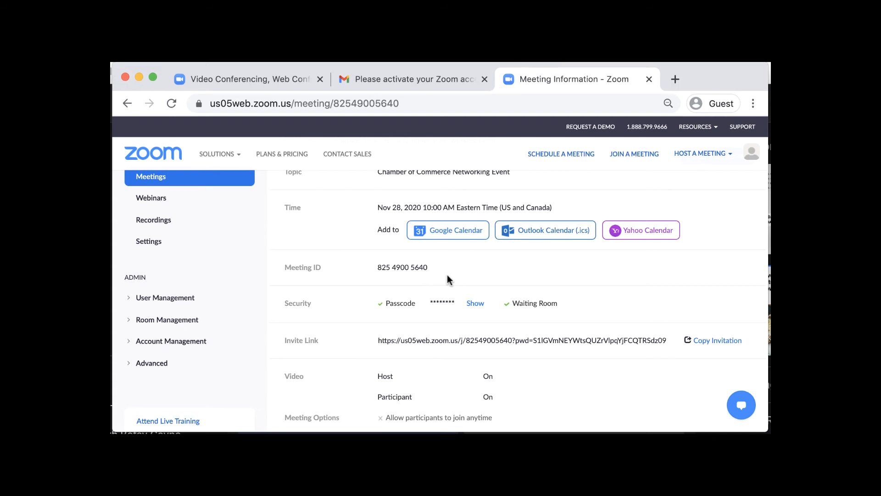
pyautogui.scroll(-1, 447, 278)
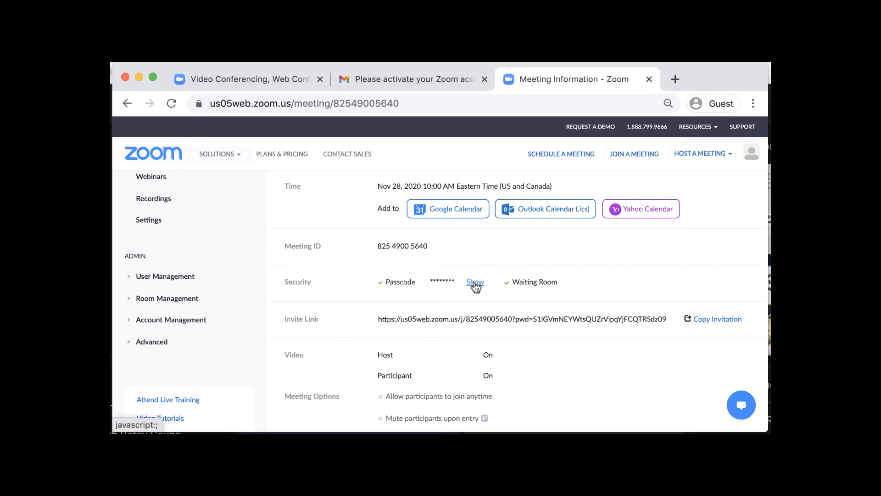
# Copy the meeting invitation text to the clipboard and close the invitation window
pyautogui.click(715, 321)
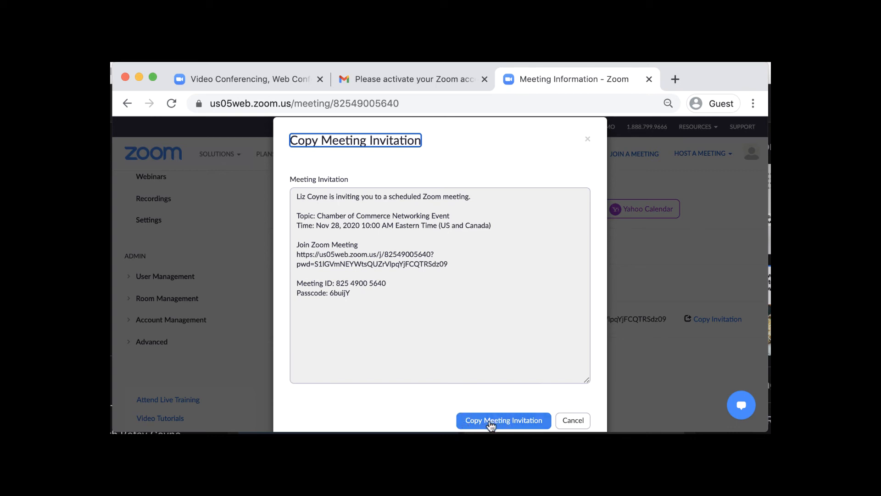
pyautogui.click(505, 421)
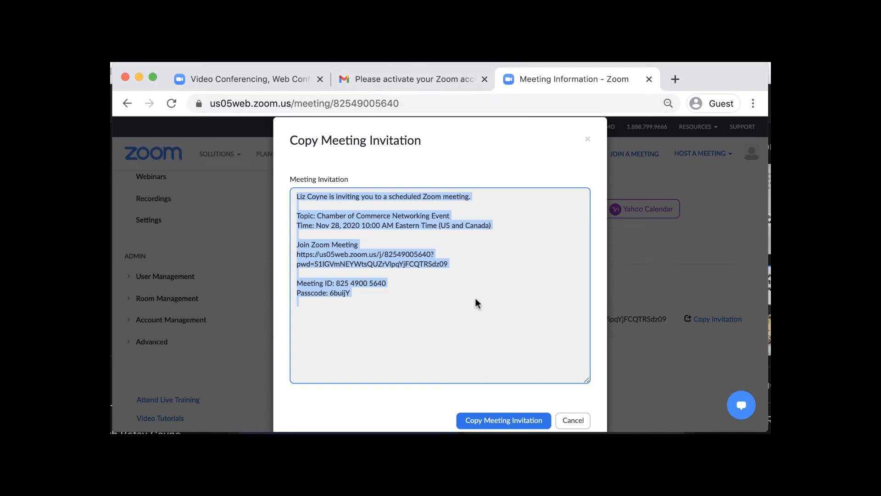
pyautogui.click(572, 418)
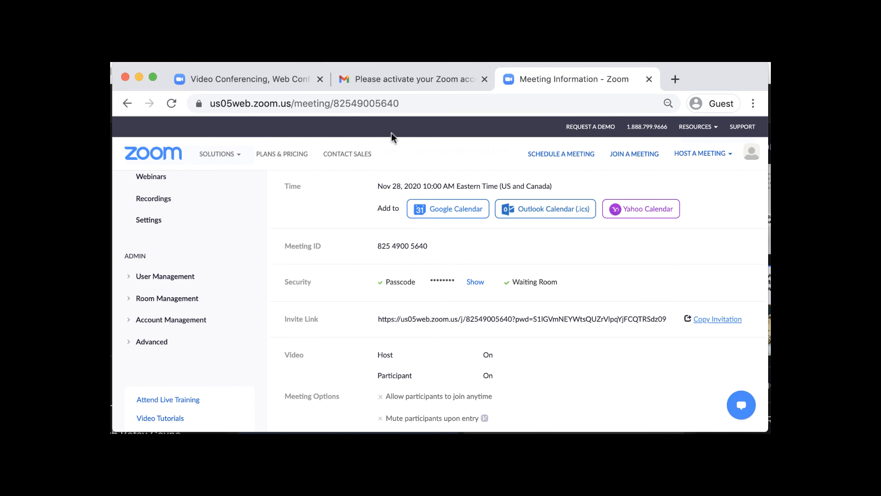
# Compose a Gmail message to the recipient's address with subject 'Zoom link for Chamber of Commerce'
pyautogui.click(385, 81)
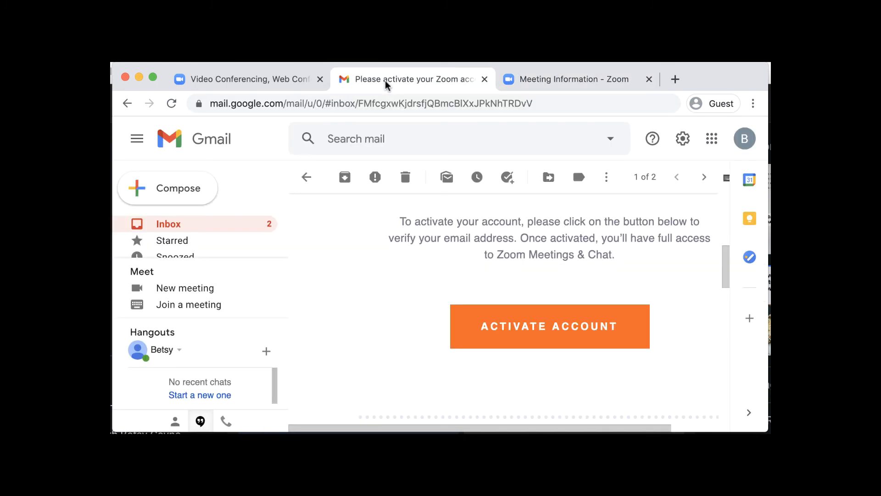
pyautogui.click(168, 191)
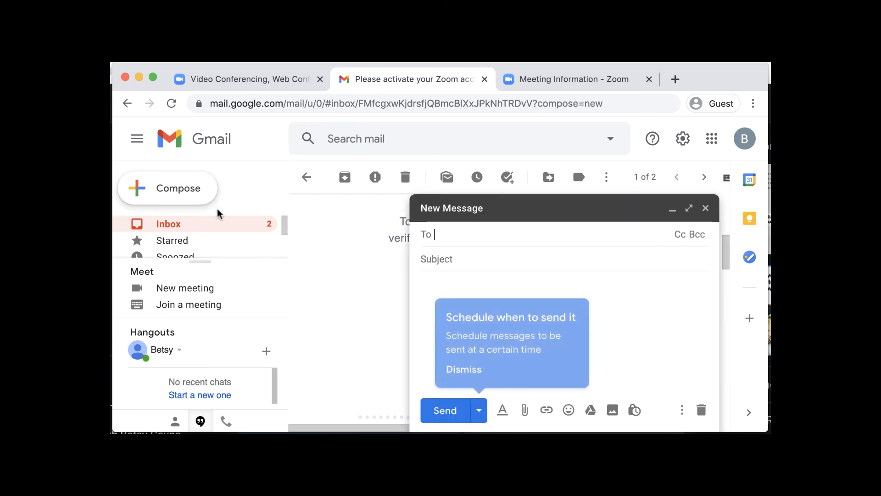
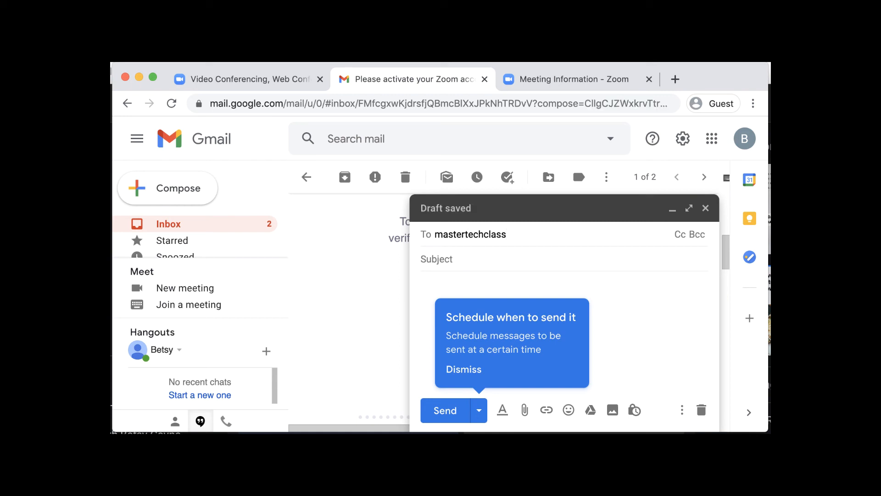
pyautogui.click(457, 259)
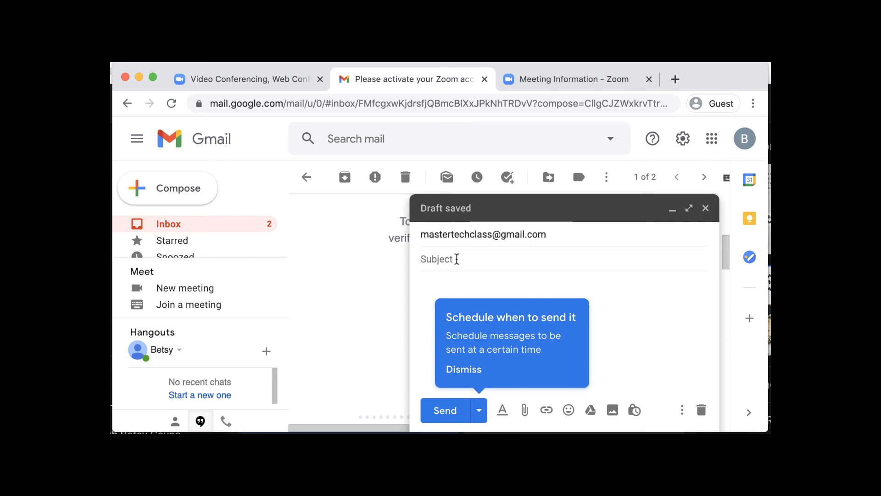
pyautogui.write('Zoom link for Chamber of Commerce')
pyautogui.click(440, 280)
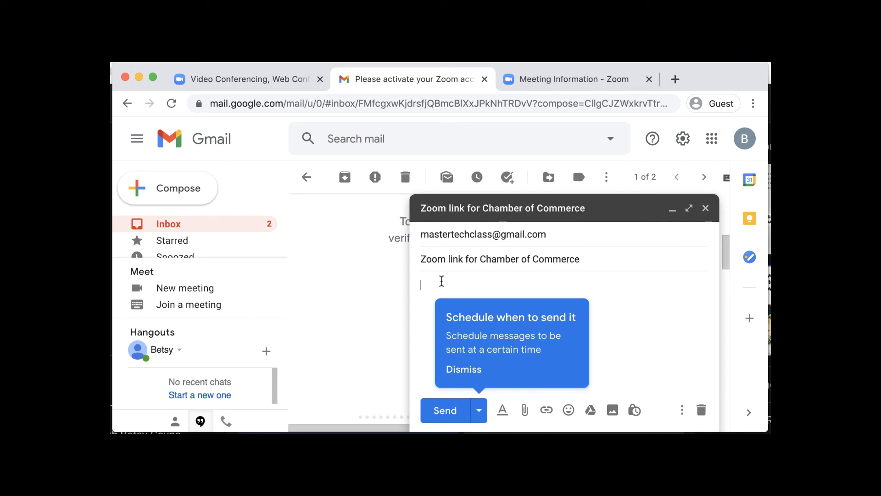
pyautogui.click(467, 374)
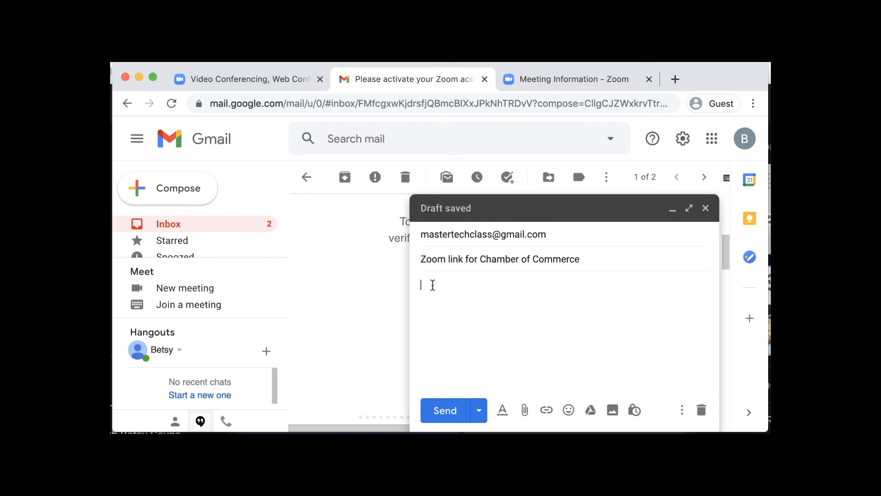
# Paste the copied Zoom invitation into the message body
pyautogui.press('super+v')
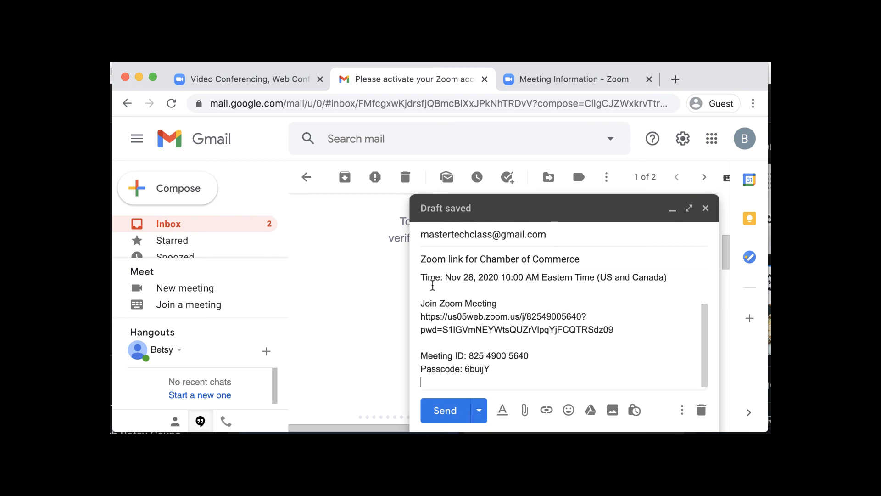
pyautogui.scroll(2, 441, 302)
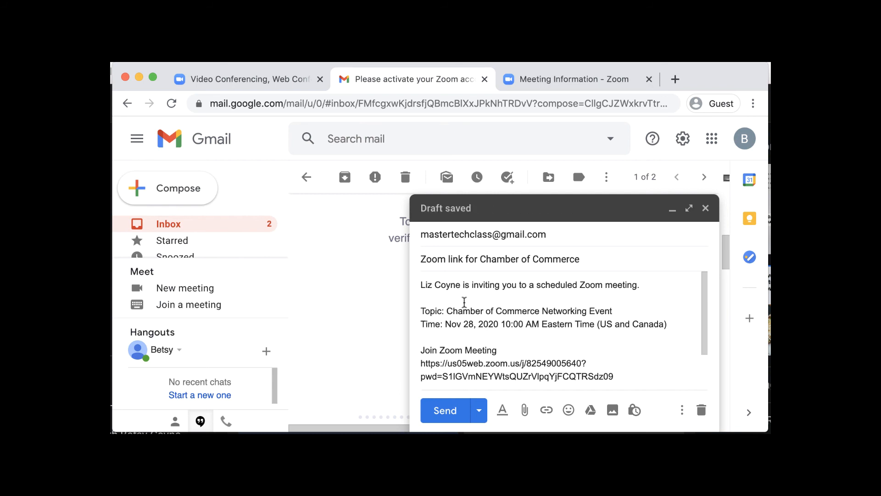
pyautogui.scroll(-3, 465, 301)
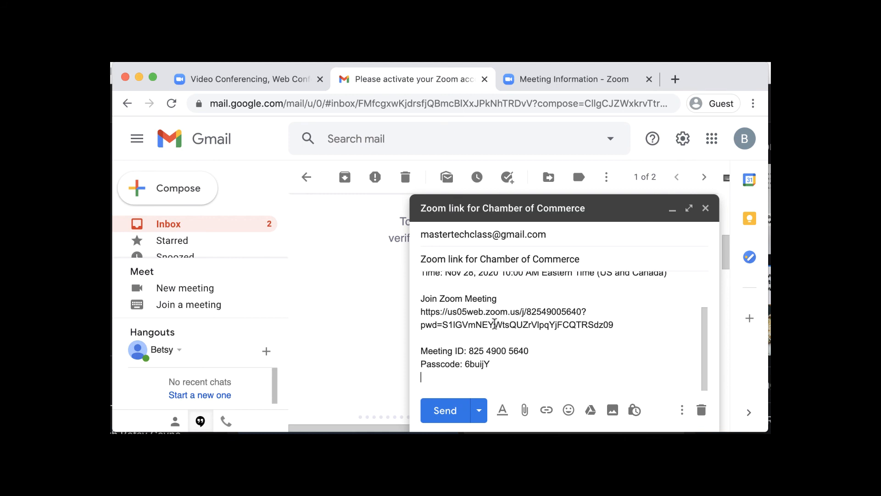
pyautogui.scroll(3, 490, 343)
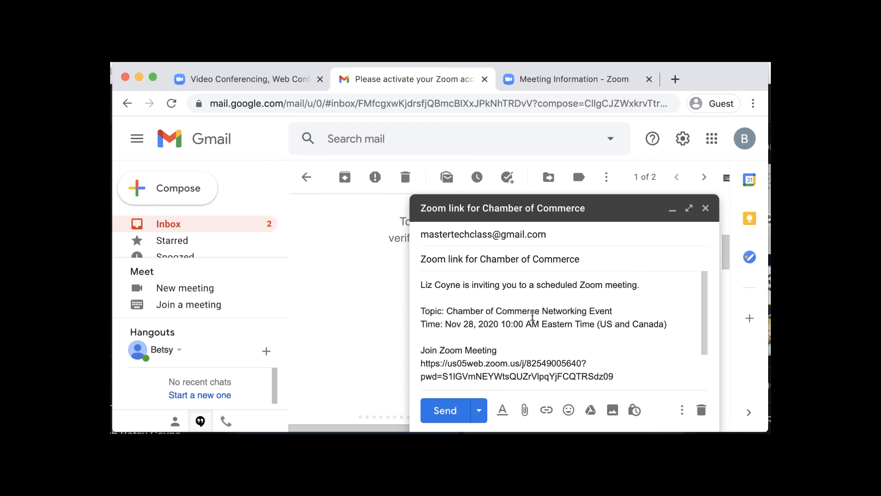
# Move 10:00 onto its own 'Time:' line and relabel the first line 'Date'
pyautogui.click(499, 323)
pyautogui.press('Return')
pyautogui.press('Return')
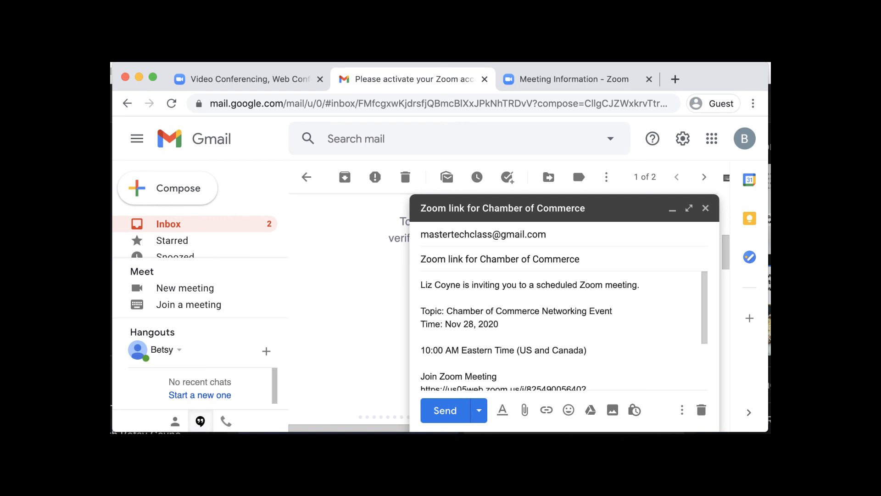
pyautogui.write('time:')
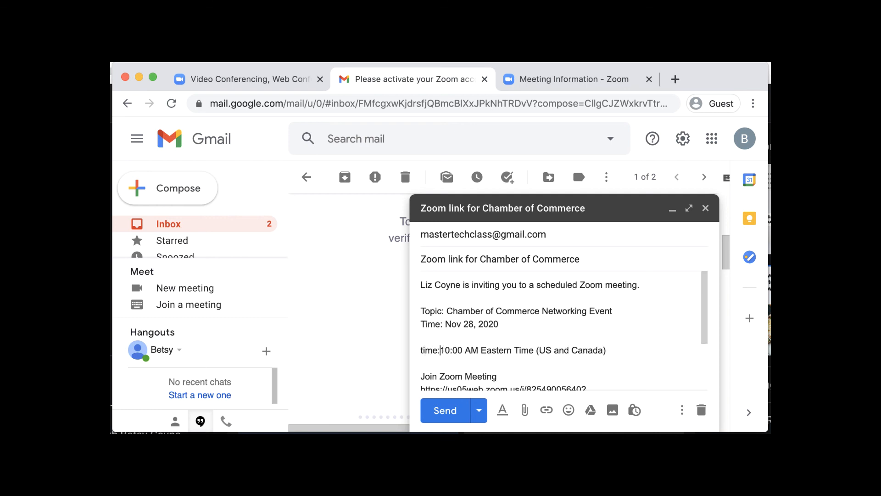
pyautogui.press('BackSpace')
pyautogui.press('BackSpace')
pyautogui.press('BackSpace')
pyautogui.press('BackSpace')
pyautogui.write('Time:')
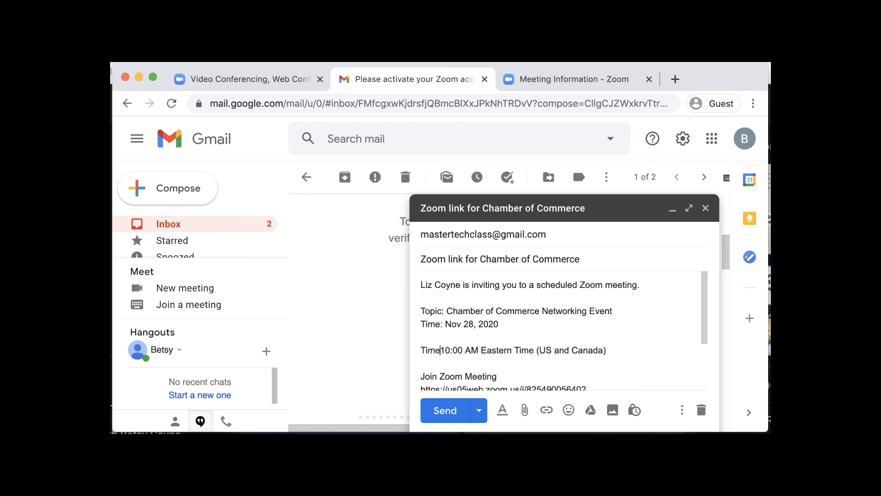
pyautogui.doubleClick(428, 324)
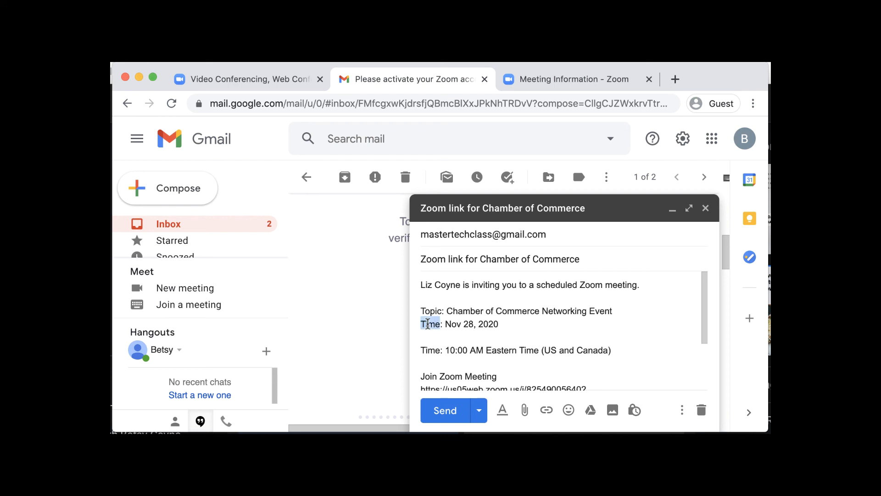
pyautogui.write('Date')
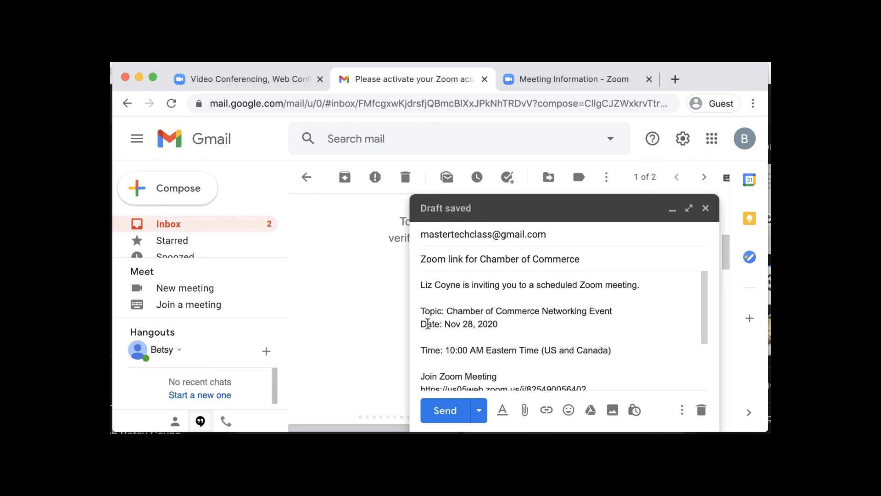
pyautogui.scroll(-3, 437, 334)
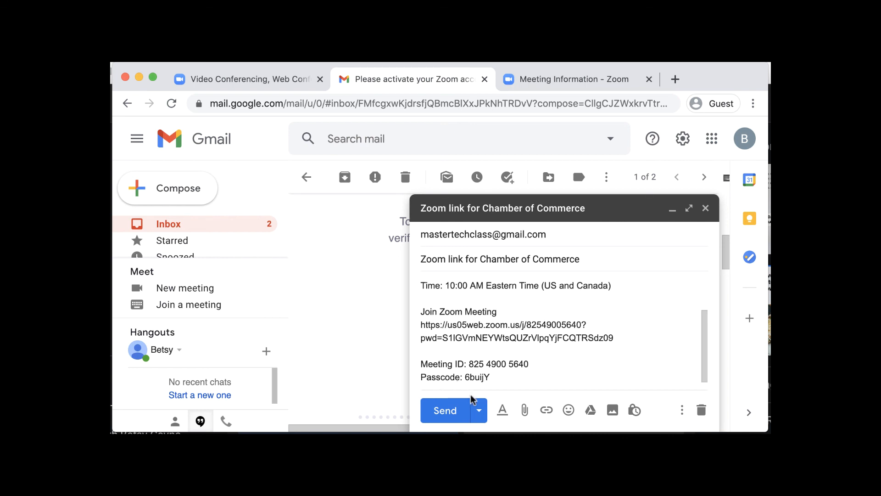
# Add a 'Sincerely' sign-off with the sender's name below the passcode
pyautogui.scroll(-1, 569, 370)
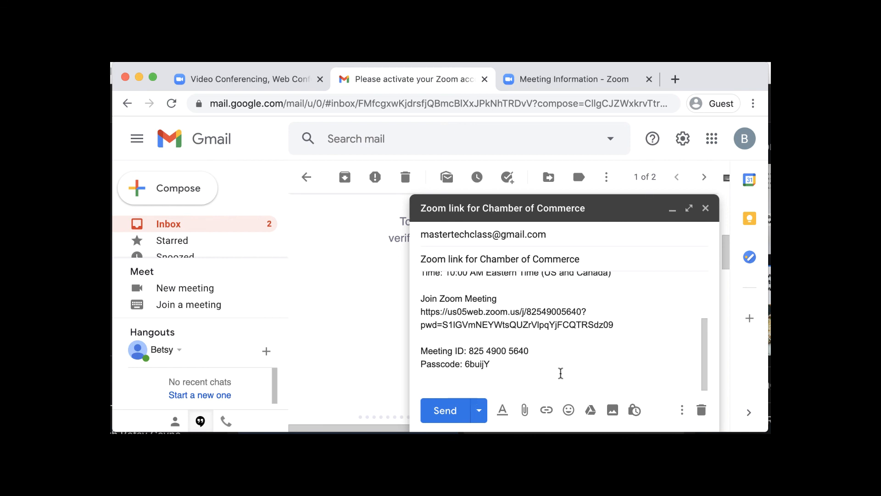
pyautogui.press('Return')
pyautogui.press('Return')
pyautogui.write('Sincerely,')
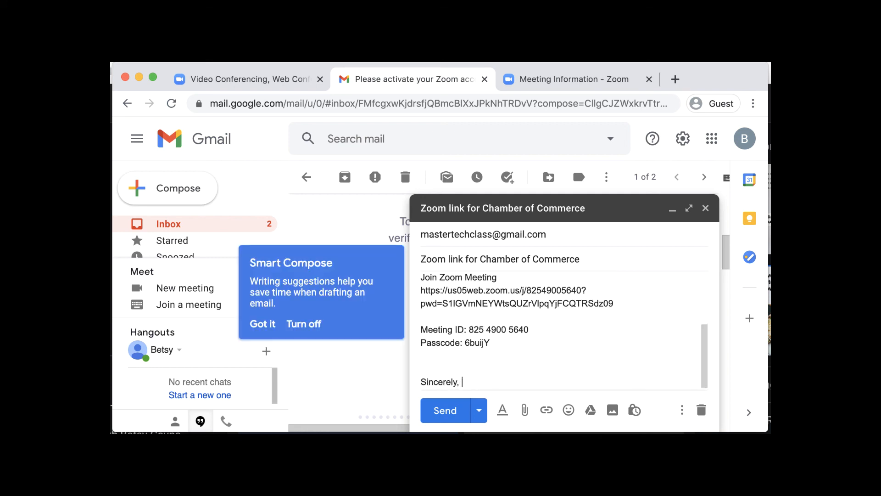
pyautogui.press('Return')
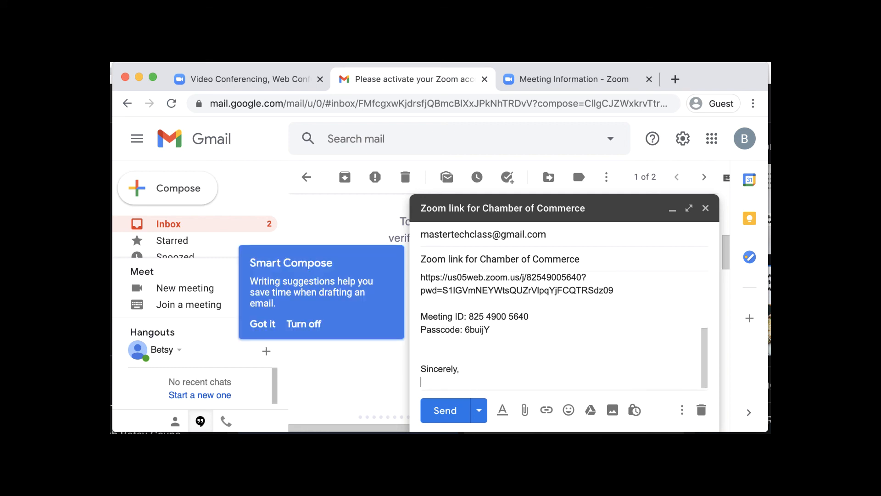
pyautogui.write('L. Coyne')
pyautogui.press('Return')
pyautogui.press('Return')
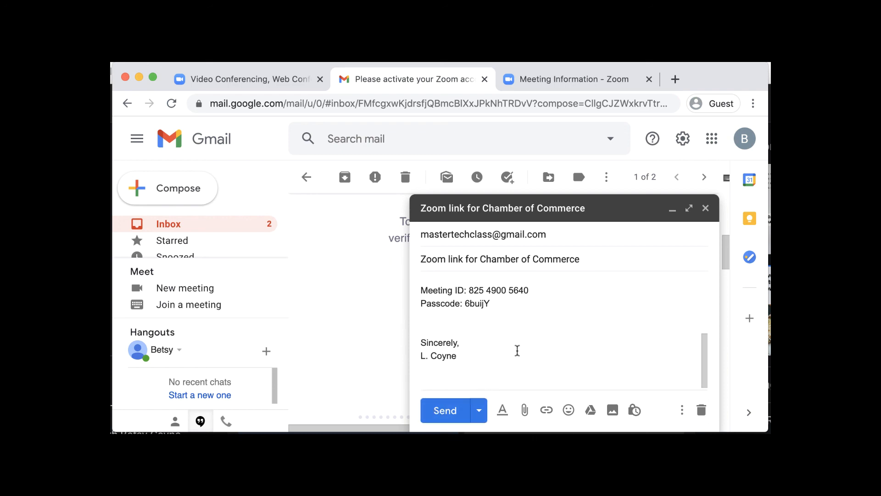
# Send the invitation email
pyautogui.scroll(1, 518, 350)
pyautogui.scroll(1, 518, 350)
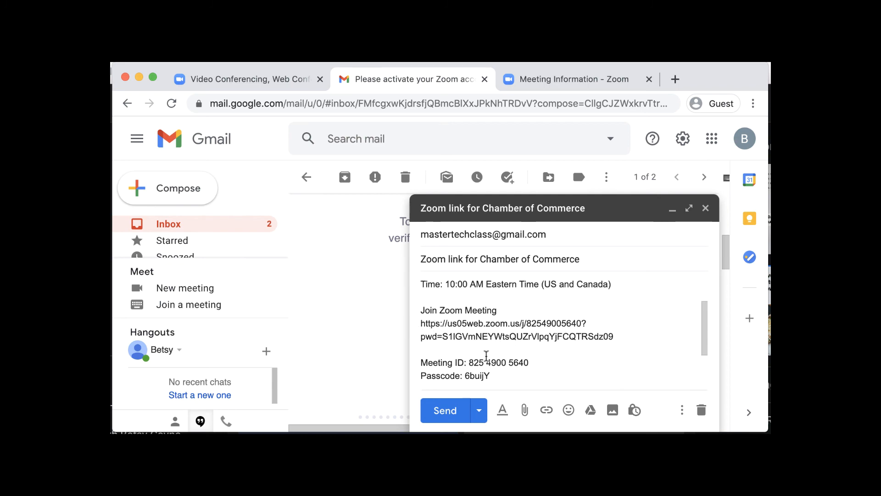
pyautogui.click(443, 415)
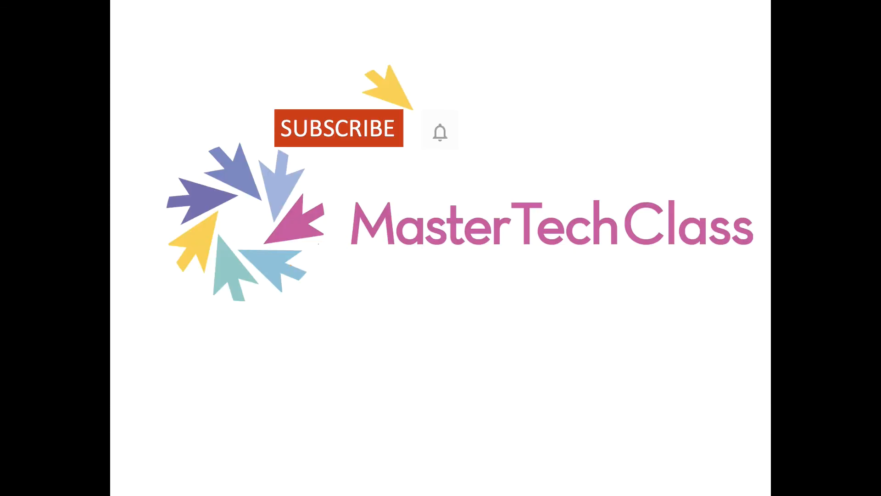